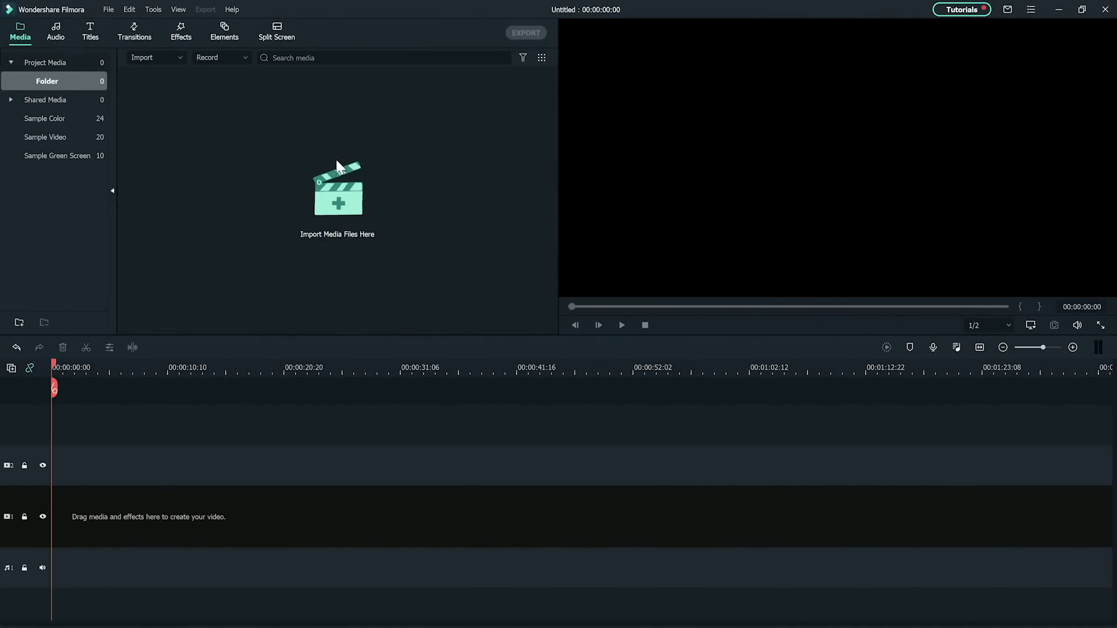
# - Place Monitor Hand on track 1, add a freeze frame near its start, and lengthen it
pyautogui.moveTo(249, 112); pyautogui.dragTo(35, 502)
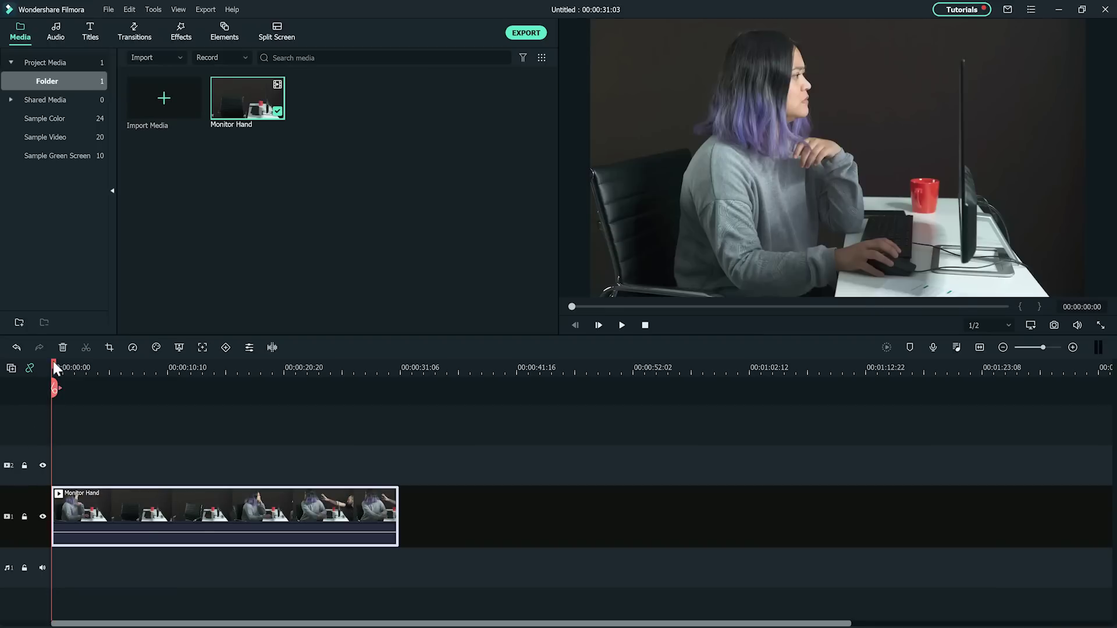
pyautogui.moveTo(54, 360); pyautogui.dragTo(56, 359)
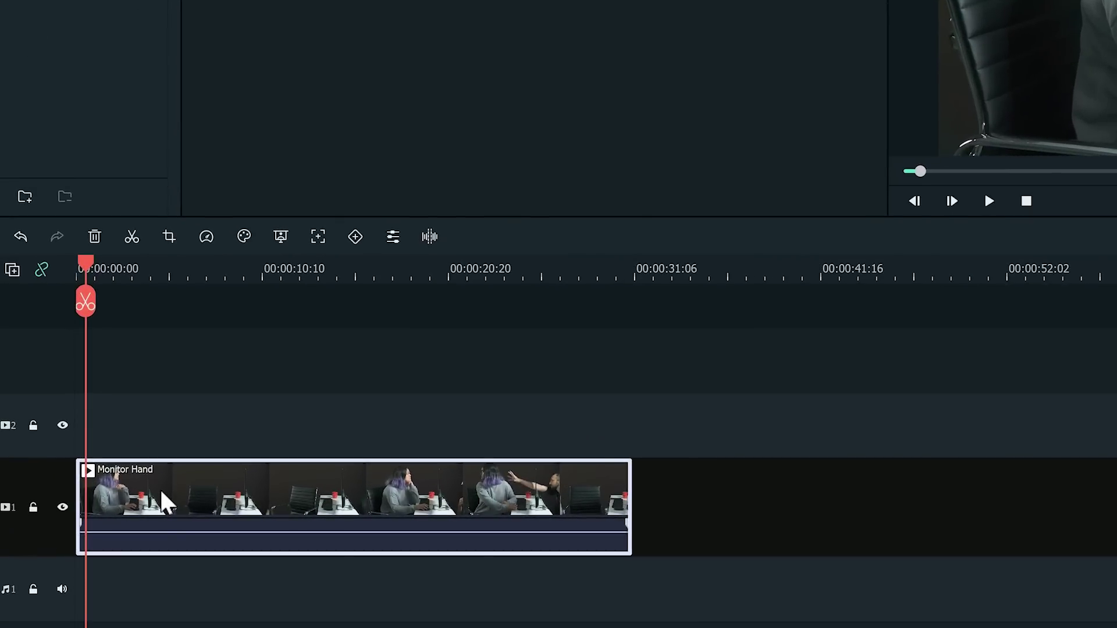
pyautogui.rightClick(166, 502)
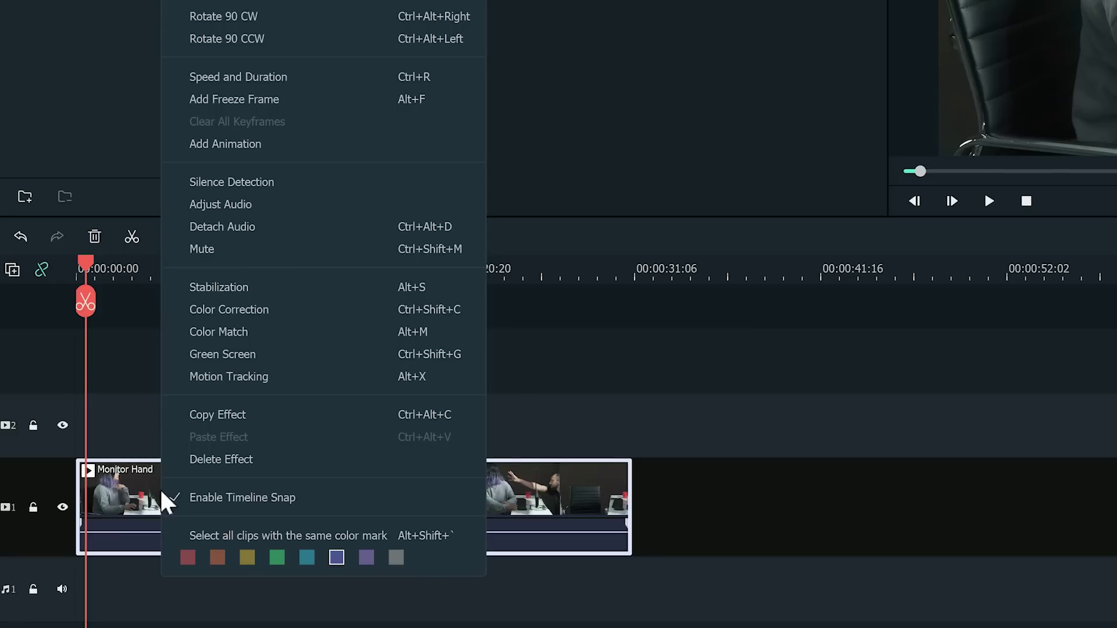
pyautogui.click(192, 100)
pyautogui.moveTo(181, 470); pyautogui.dragTo(880, 501)
# - Cut away the extra pieces, leaving a roughly 40-second freeze frame at the timeline start
pyautogui.click(95, 305)
pyautogui.moveTo(87, 260); pyautogui.dragTo(837, 292)
pyautogui.press('Delete')
pyautogui.click(838, 304)
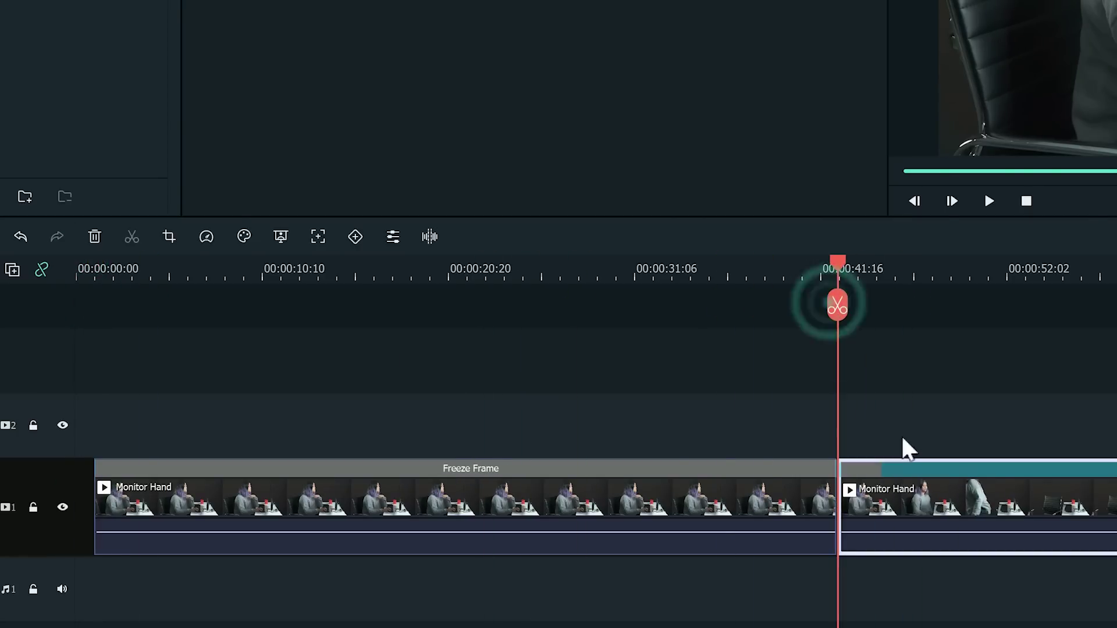
pyautogui.press('Delete')
pyautogui.moveTo(668, 499); pyautogui.dragTo(576, 483)
# - Hide track 1, add a second Monitor Hand copy on track 2, and bring up Utility effects
pyautogui.click(61, 507)
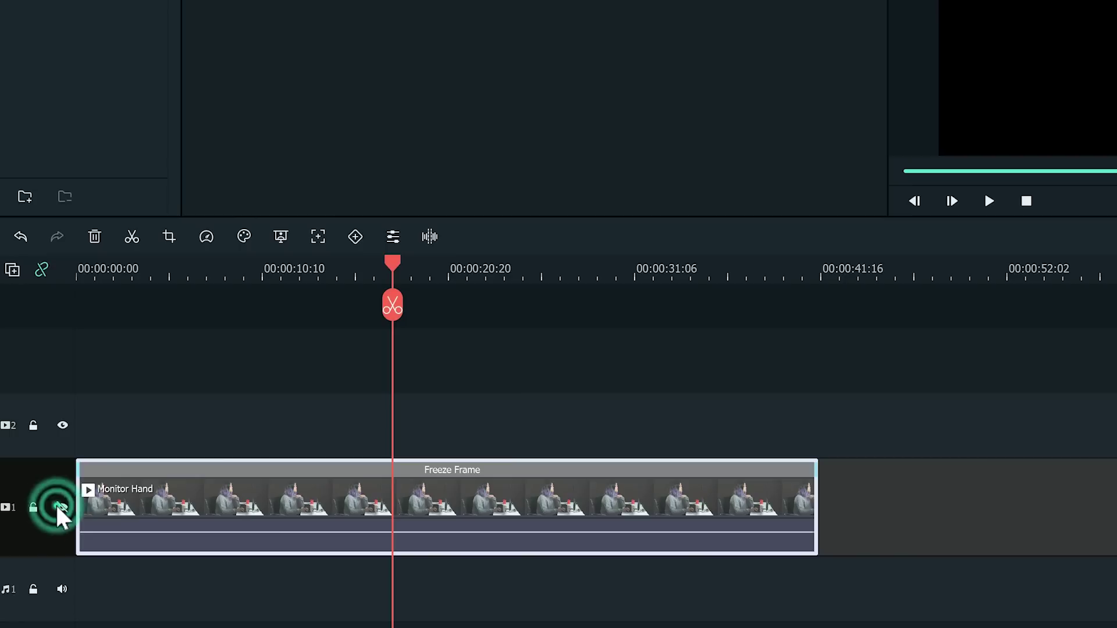
pyautogui.moveTo(390, 0); pyautogui.dragTo(221, 425)
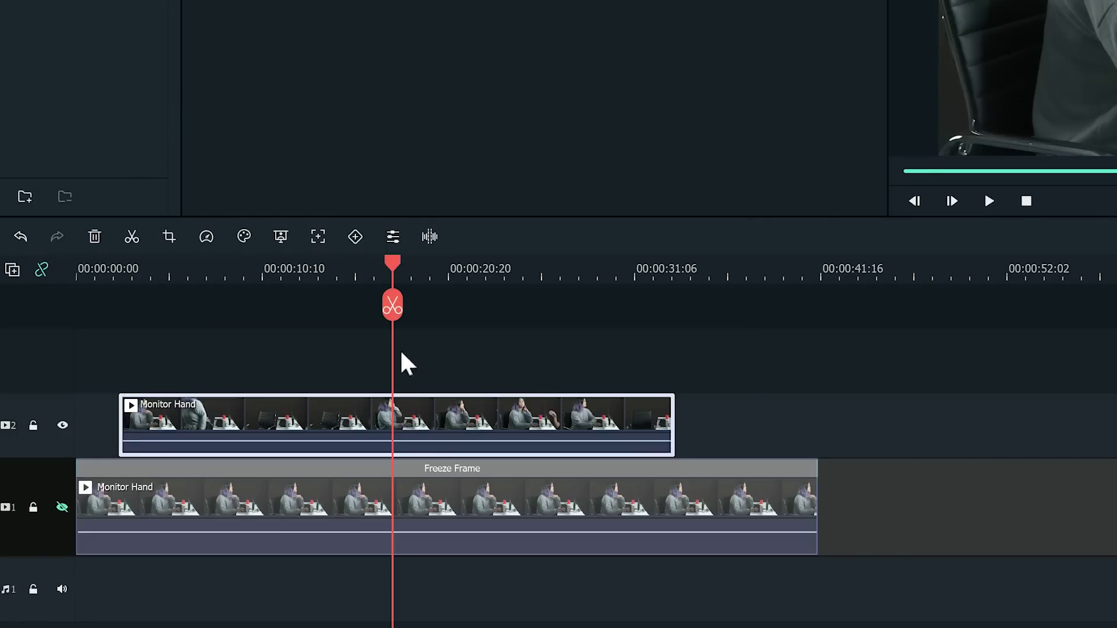
pyautogui.moveTo(392, 304); pyautogui.dragTo(517, 304)
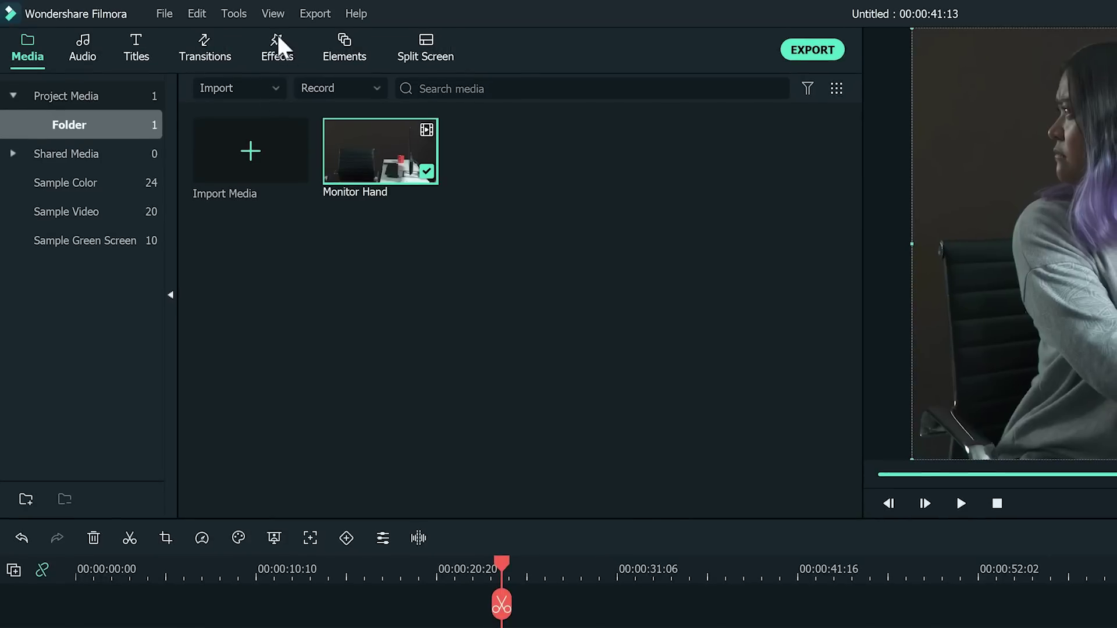
pyautogui.click(277, 47)
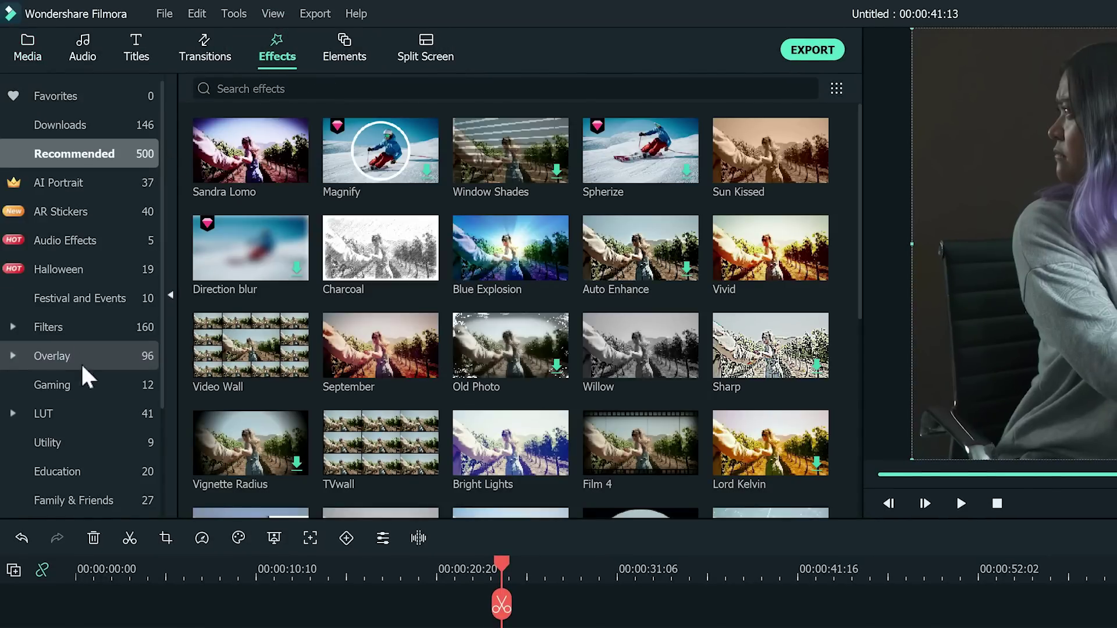
pyautogui.click(84, 448)
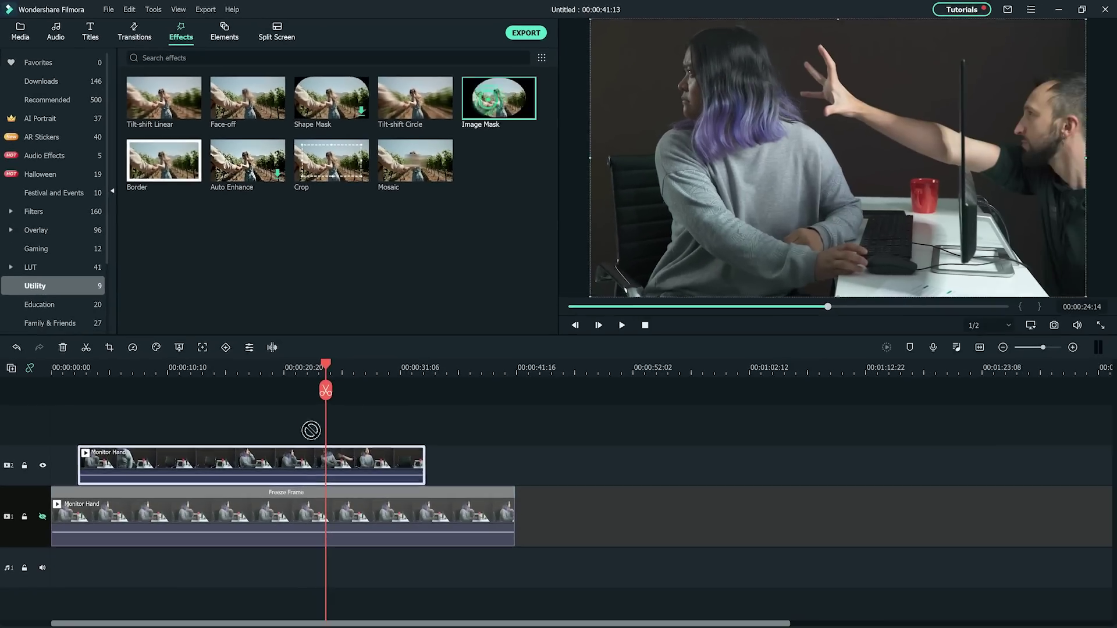
# - Apply a rectangle Image Mask to the track-2 clip with X 1000, width 93, inverted
pyautogui.moveTo(294, 453); pyautogui.dragTo(297, 457)
pyautogui.doubleClick(297, 456)
pyautogui.scroll(-5, 224, 111)
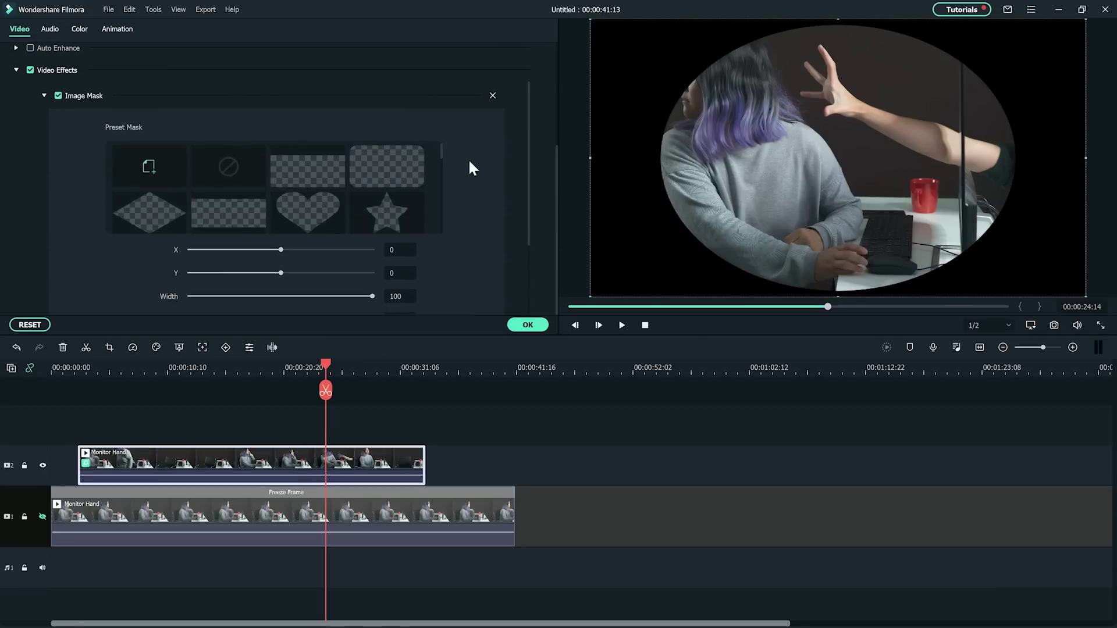
pyautogui.scroll(-2, 411, 186)
pyautogui.scroll(-2, 411, 186)
pyautogui.click(384, 213)
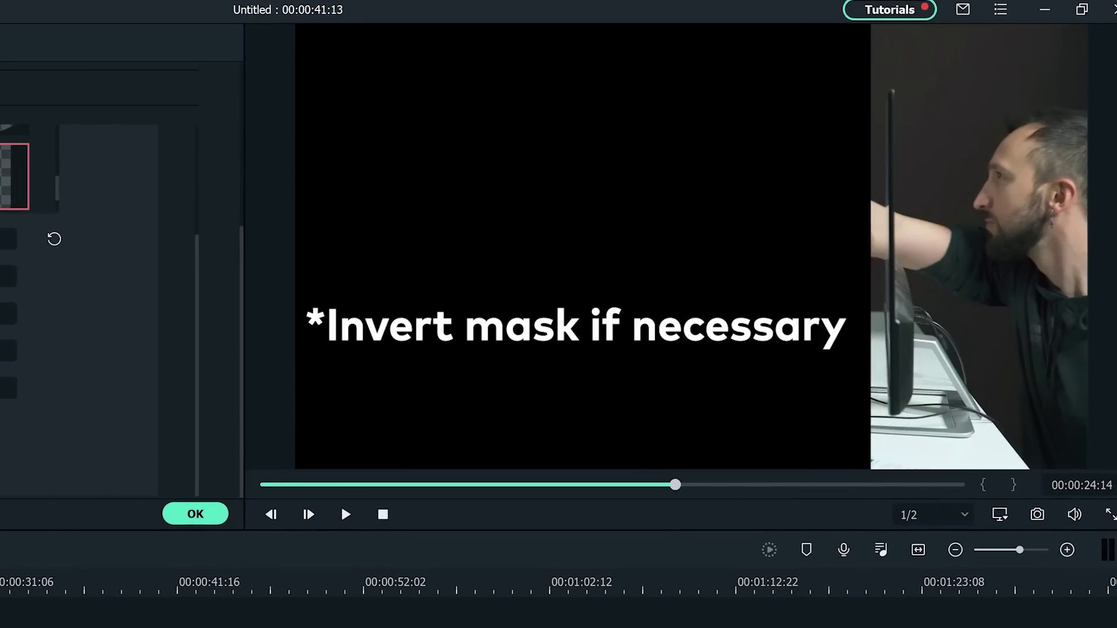
pyautogui.click(120, 269)
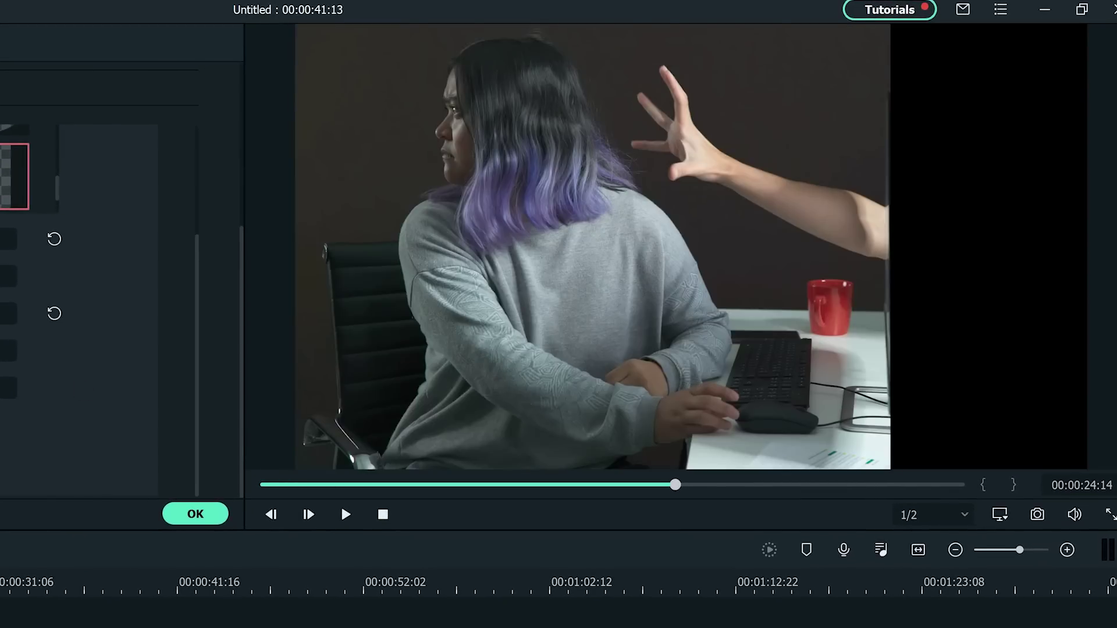
# - Trim the top clip to the moment the hand reaches out and move it to the timeline start
pyautogui.moveTo(325, 364); pyautogui.dragTo(269, 363)
pyautogui.moveTo(79, 465); pyautogui.dragTo(269, 466)
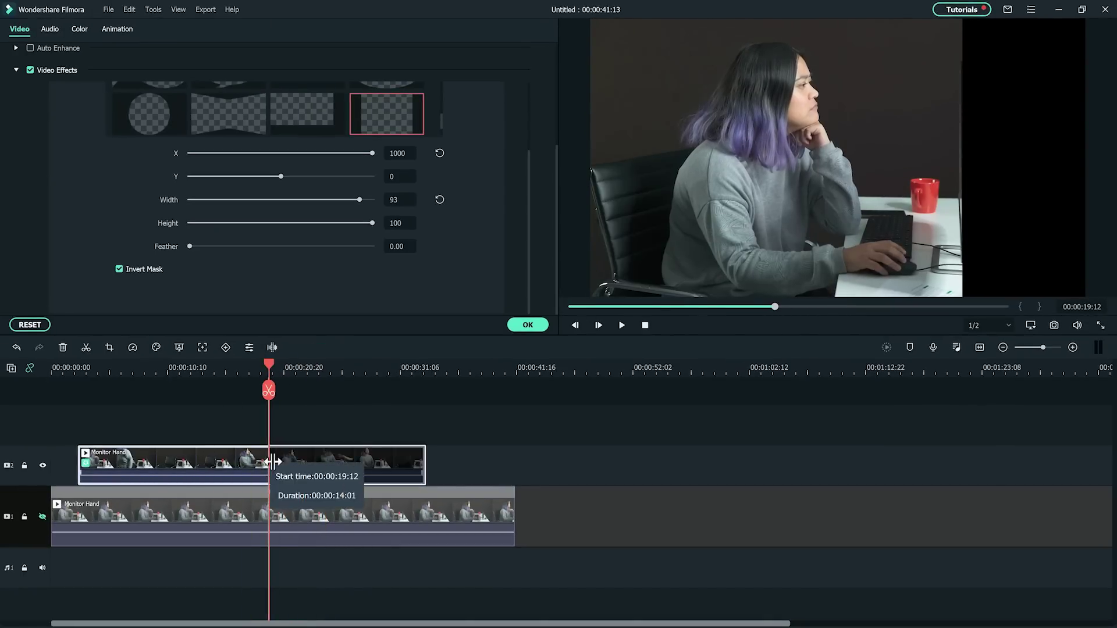
pyautogui.moveTo(269, 363); pyautogui.dragTo(389, 395)
pyautogui.moveTo(424, 465); pyautogui.dragTo(390, 466)
pyautogui.moveTo(344, 465); pyautogui.dragTo(119, 465)
pyautogui.click(70, 368)
pyautogui.moveTo(70, 367); pyautogui.dragTo(111, 385)
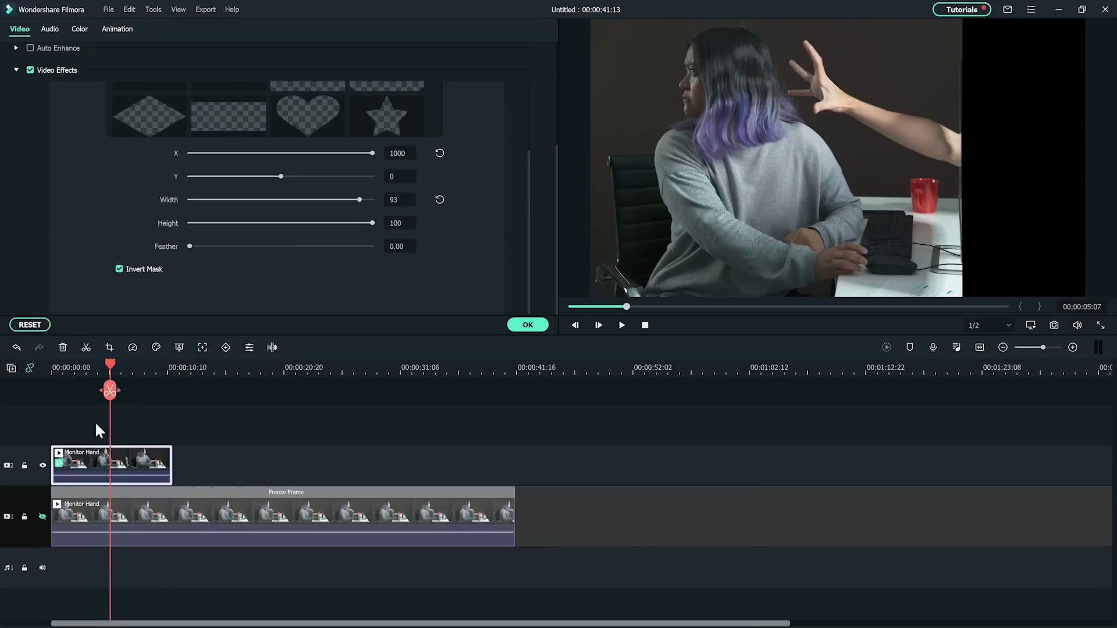
# - Unhide track 1 and play the hand effect from the start
pyautogui.click(43, 515)
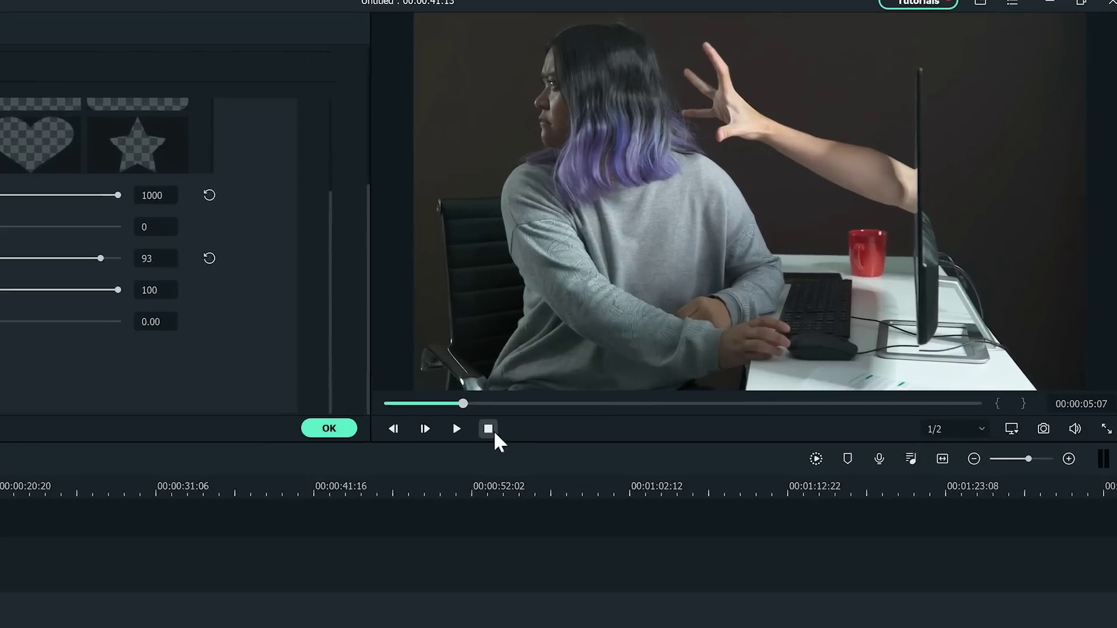
pyautogui.click(489, 430)
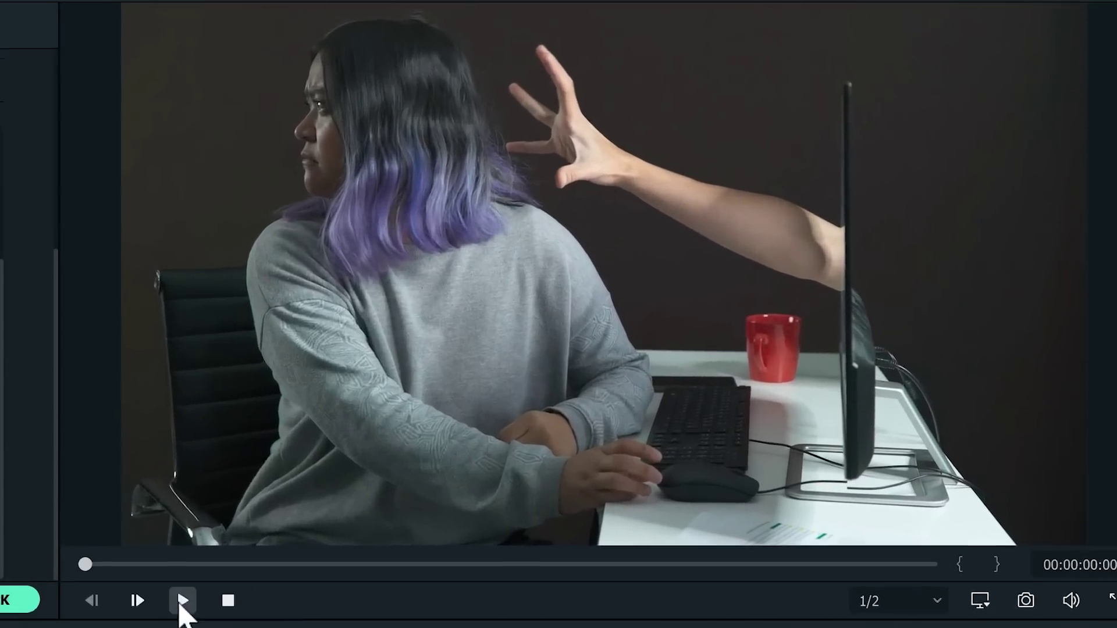
pyautogui.click(457, 429)
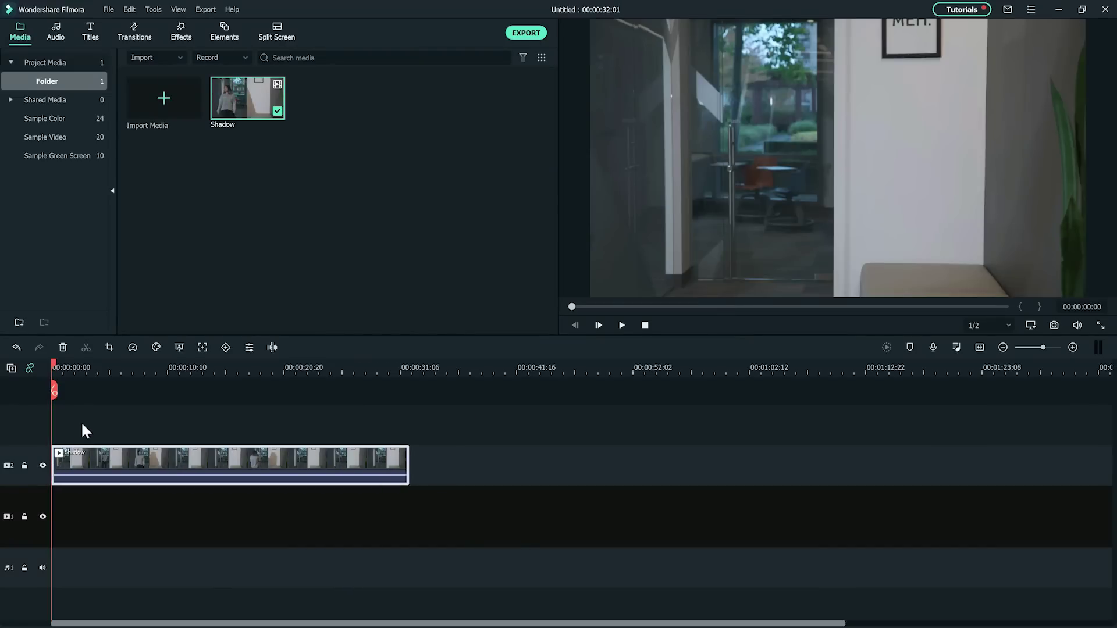
# - Shorten the Shadow clip to about 11 seconds by splitting and deleting its end
pyautogui.moveTo(52, 366); pyautogui.dragTo(180, 374)
pyautogui.click(175, 392)
pyautogui.click(222, 454)
pyautogui.press('Delete')
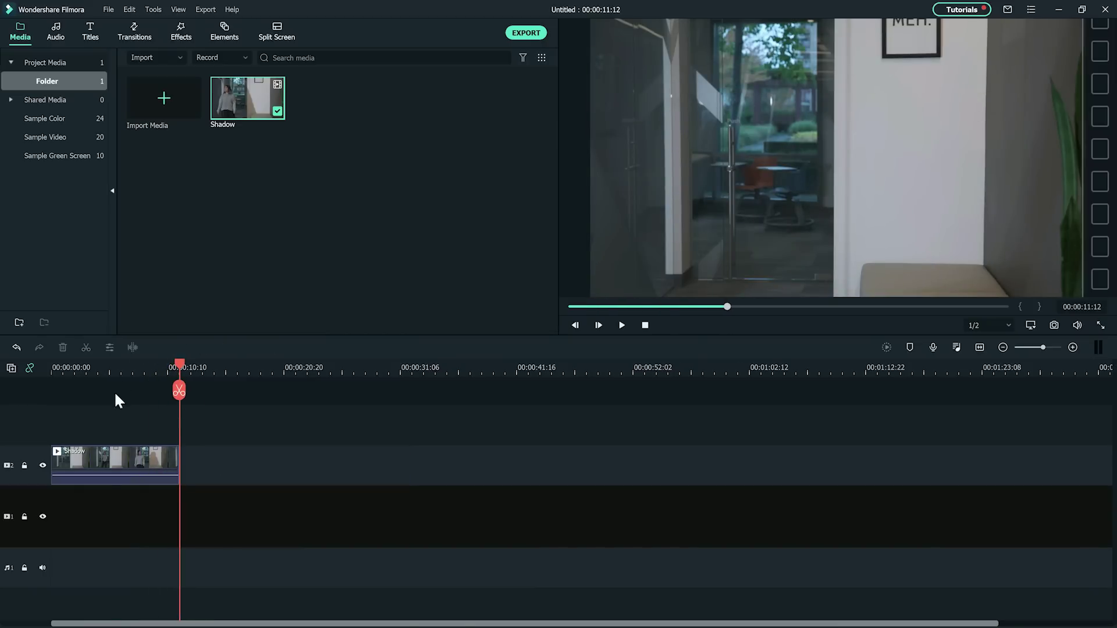
pyautogui.click(114, 369)
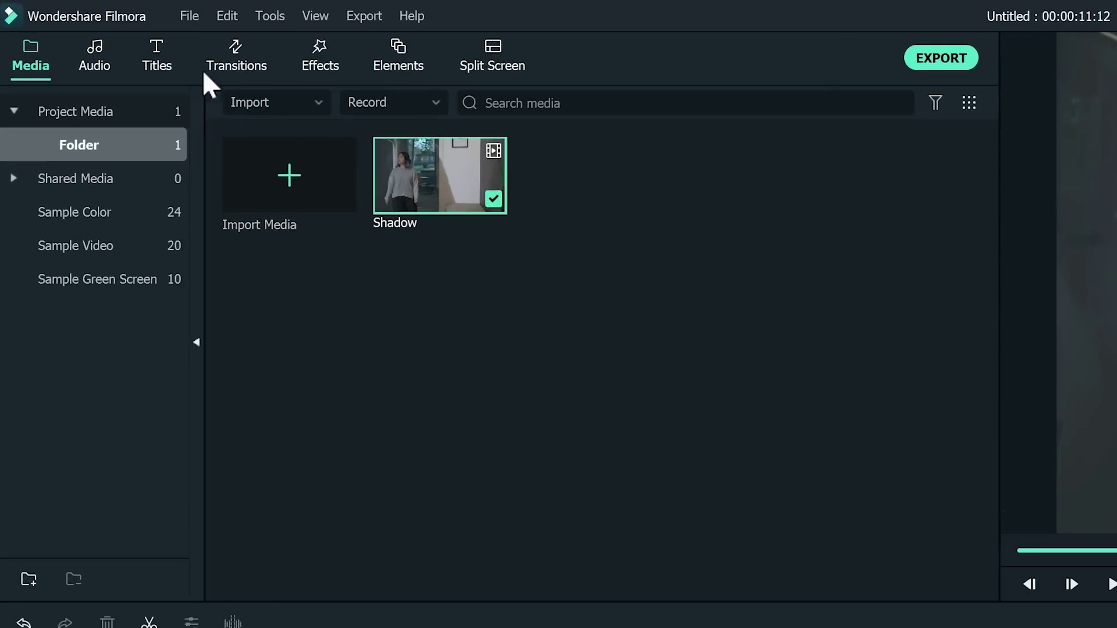
# - Apply a rectangle Image Mask to Shadow, shifted to X -624 to black out the right half
pyautogui.click(178, 30)
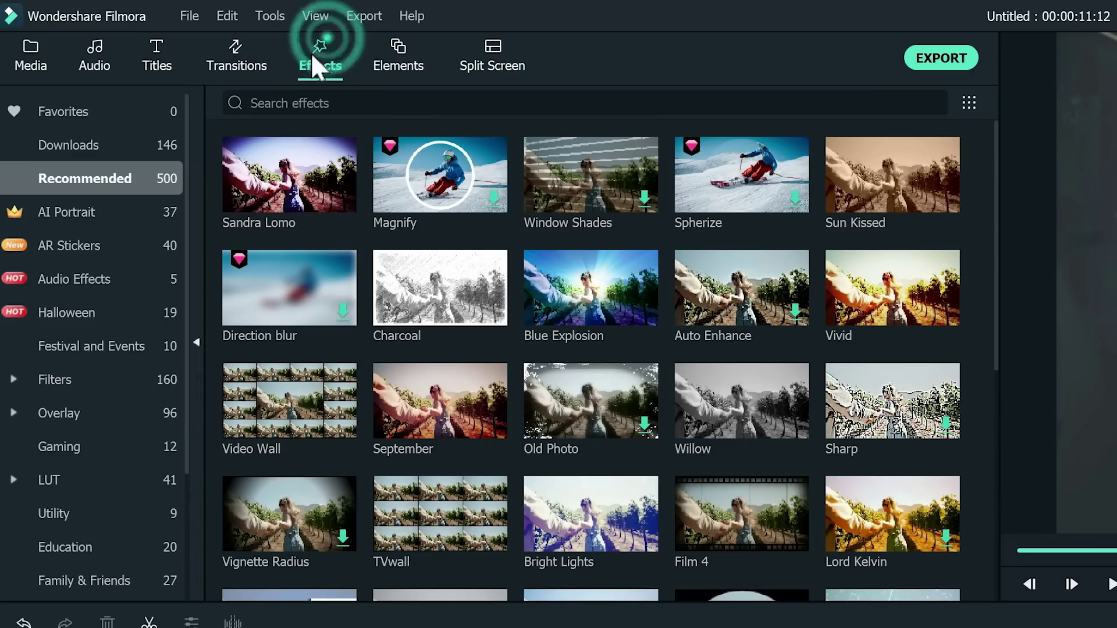
pyautogui.click(54, 514)
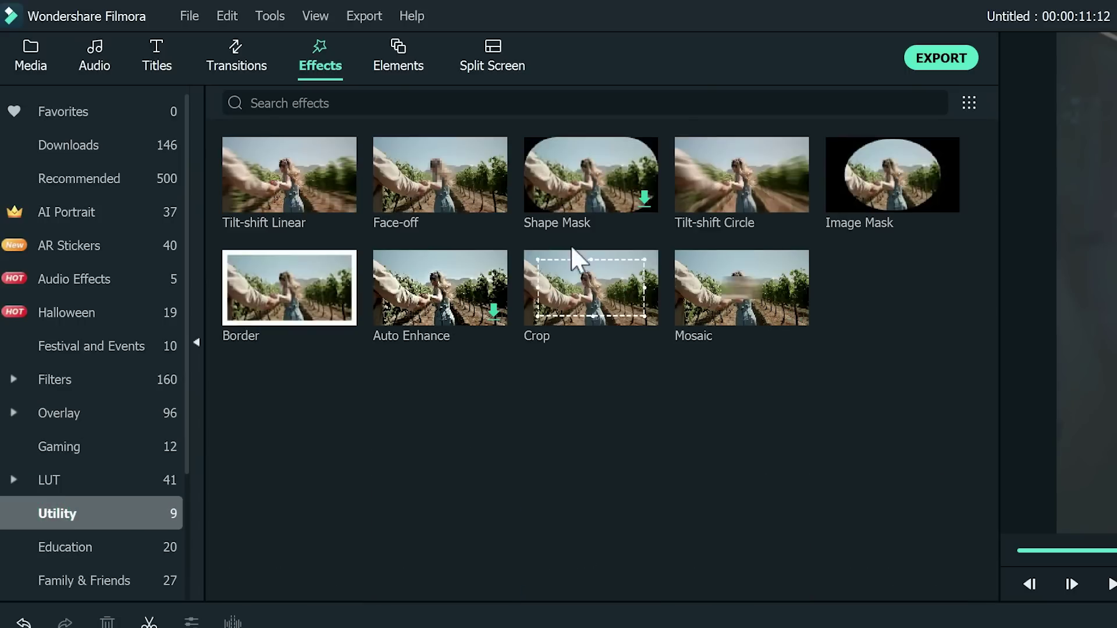
pyautogui.moveTo(791, 166); pyautogui.dragTo(91, 473)
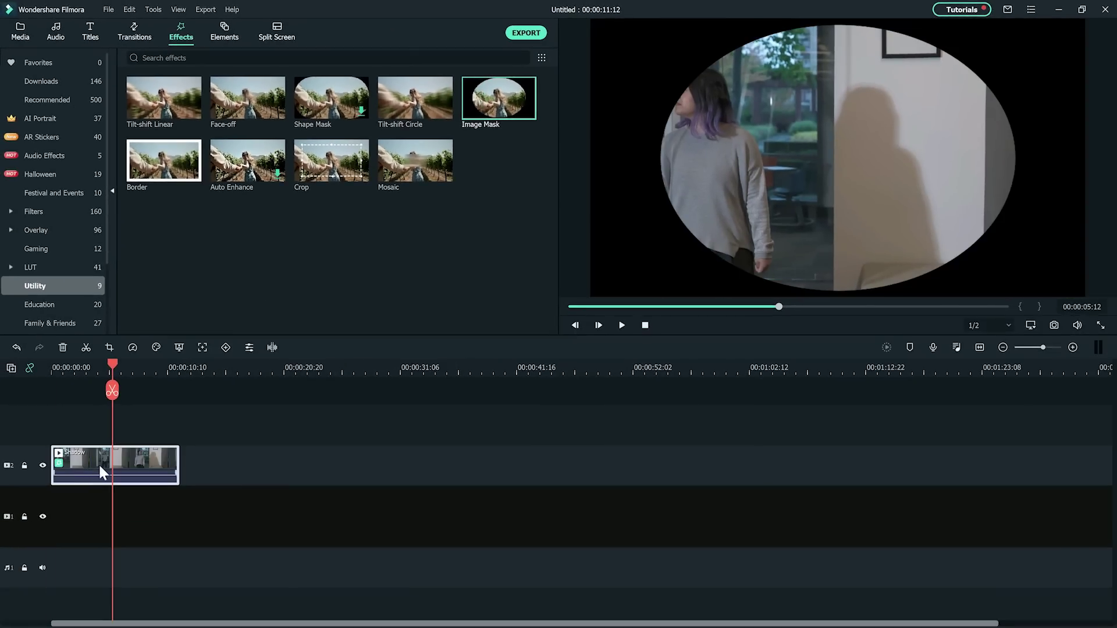
pyautogui.doubleClick(99, 463)
pyautogui.scroll(2, 343, 241)
pyautogui.scroll(-2, 417, 191)
pyautogui.click(398, 220)
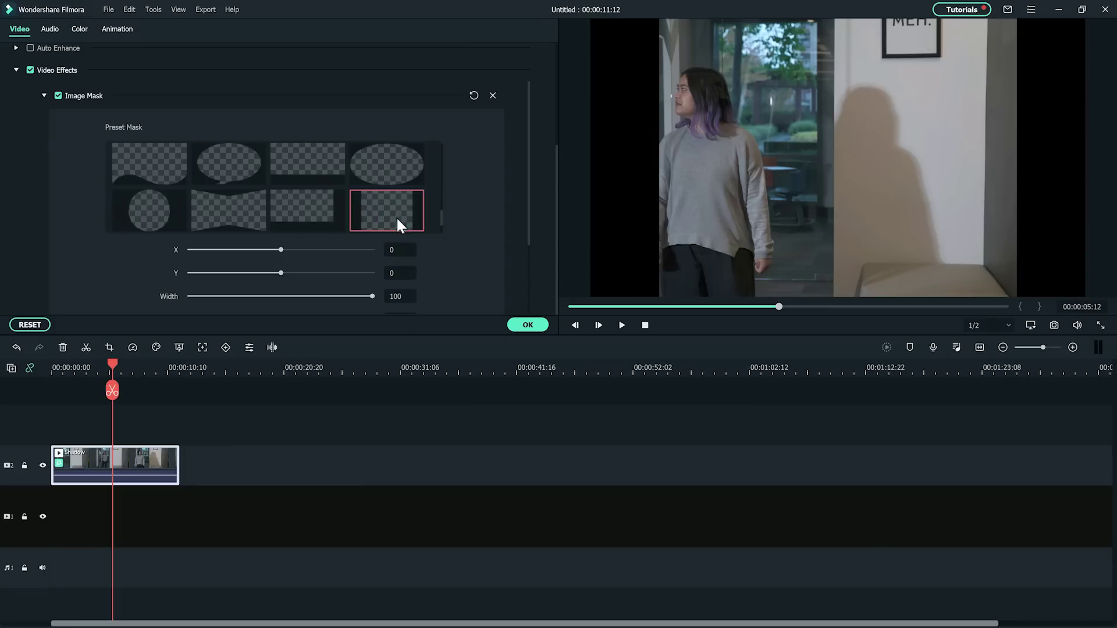
pyautogui.moveTo(281, 249); pyautogui.dragTo(225, 257)
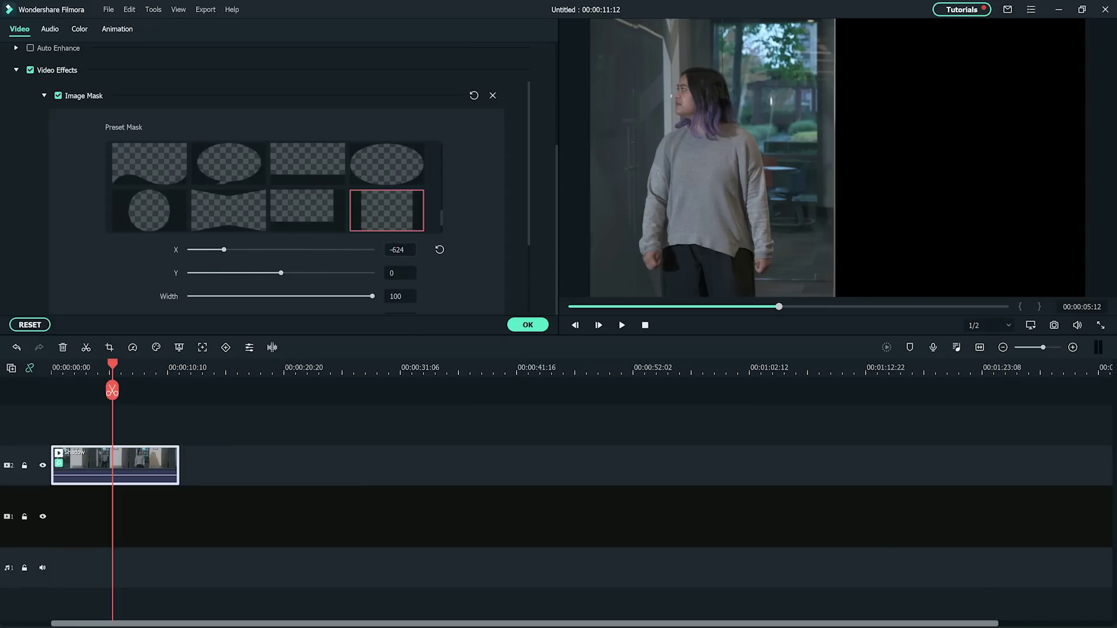
pyautogui.click(519, 324)
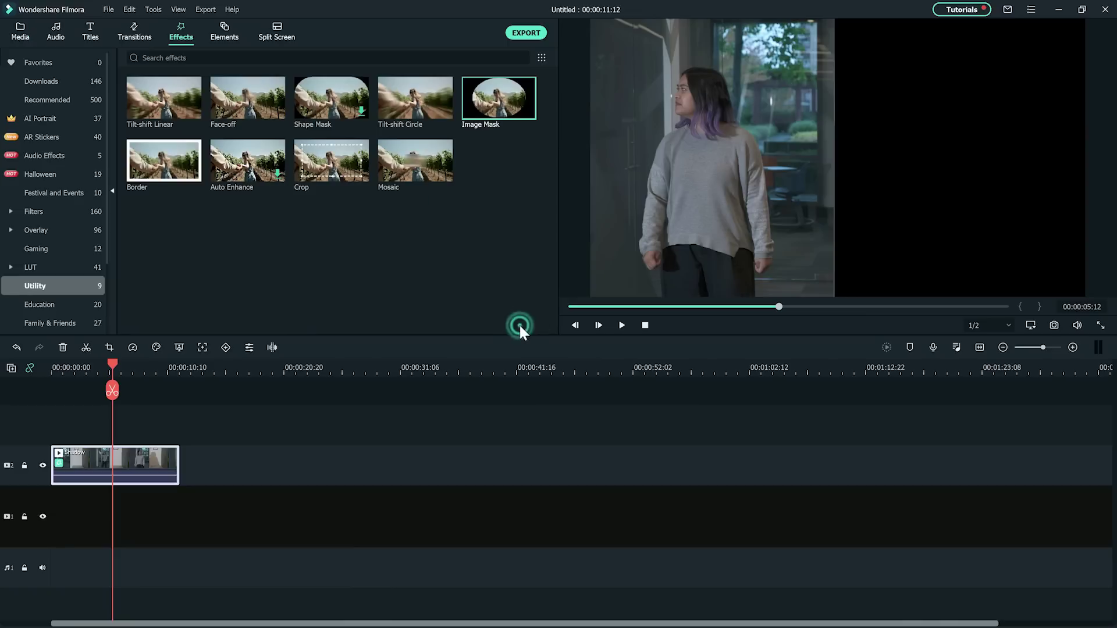
# - Add Shadow to track 1, split it at about 21 seconds, and delete the first part
pyautogui.click(21, 37)
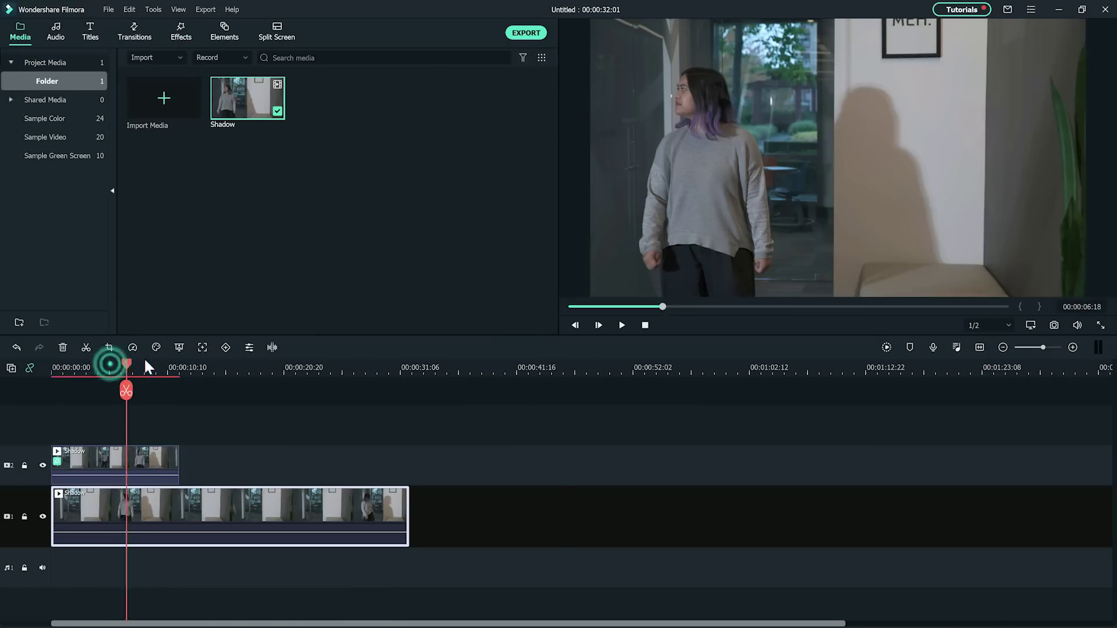
pyautogui.moveTo(142, 364); pyautogui.dragTo(186, 366)
pyautogui.moveTo(249, 330); pyautogui.dragTo(296, 317)
pyautogui.click(296, 391)
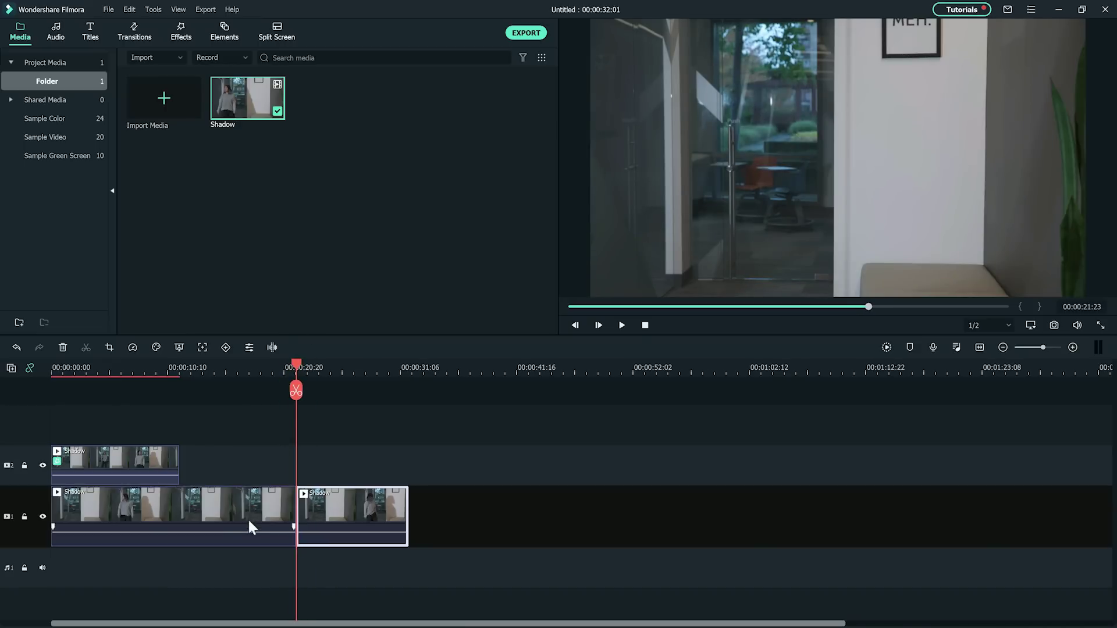
pyautogui.click(246, 524)
pyautogui.press('Delete')
# - Remove the gap, reposition the track 1 clip, and play back the independent shadow
pyautogui.moveTo(317, 376); pyautogui.dragTo(345, 352)
pyautogui.press('Delete')
pyautogui.moveTo(90, 366)
pyautogui.mouseDown()
pyautogui.moveTo(106, 351)
pyautogui.moveTo(93, 354)
pyautogui.mouseUp()
pyautogui.moveTo(96, 497); pyautogui.dragTo(127, 496)
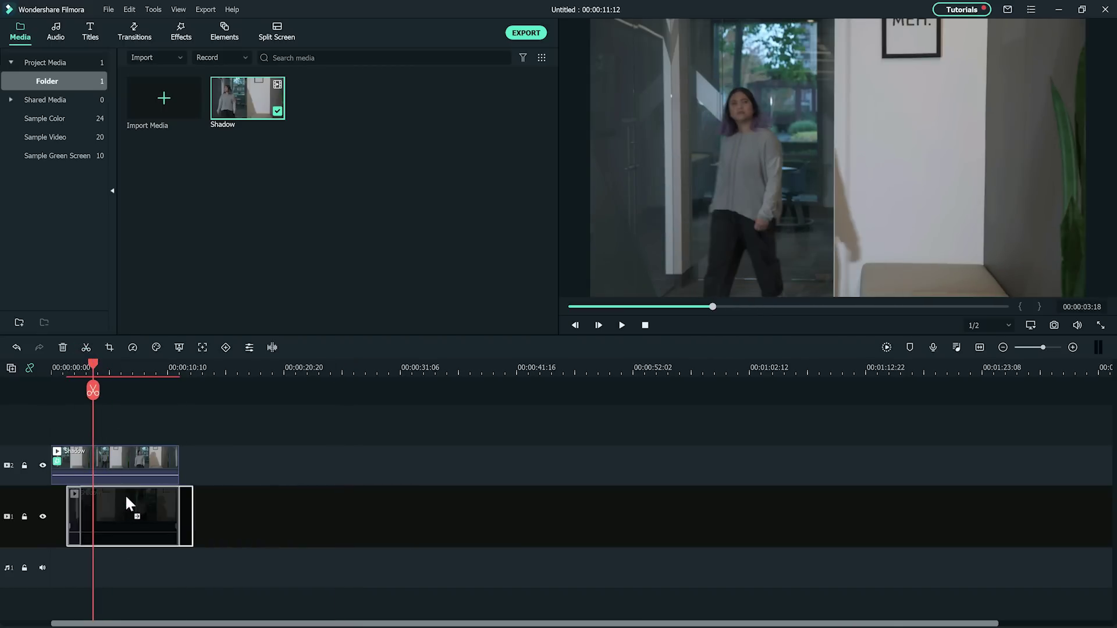
pyautogui.moveTo(104, 357); pyautogui.dragTo(84, 373)
pyautogui.press('space')
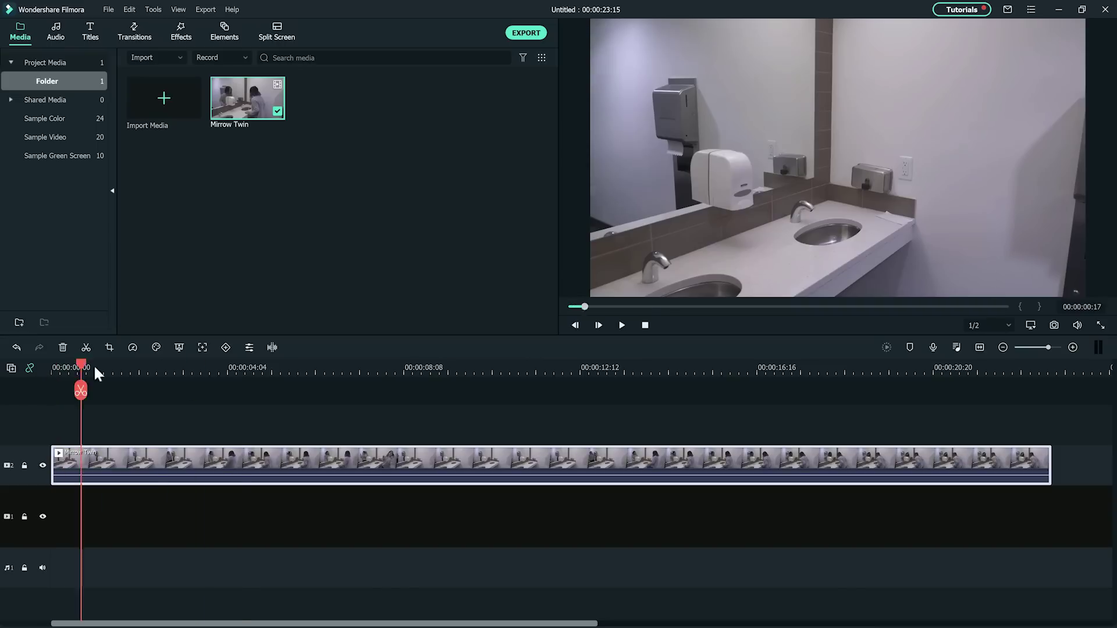
# - Apply Image Mask to the Mirrow Twin clip and open its mask settings
pyautogui.click(242, 368)
pyautogui.click(181, 32)
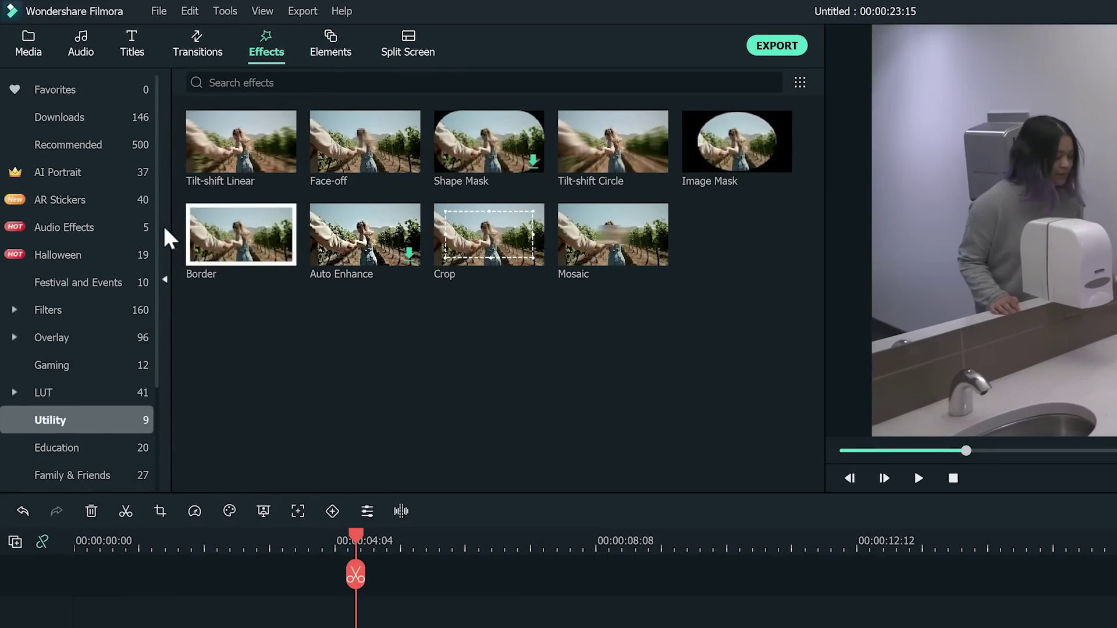
pyautogui.moveTo(729, 152); pyautogui.dragTo(236, 461)
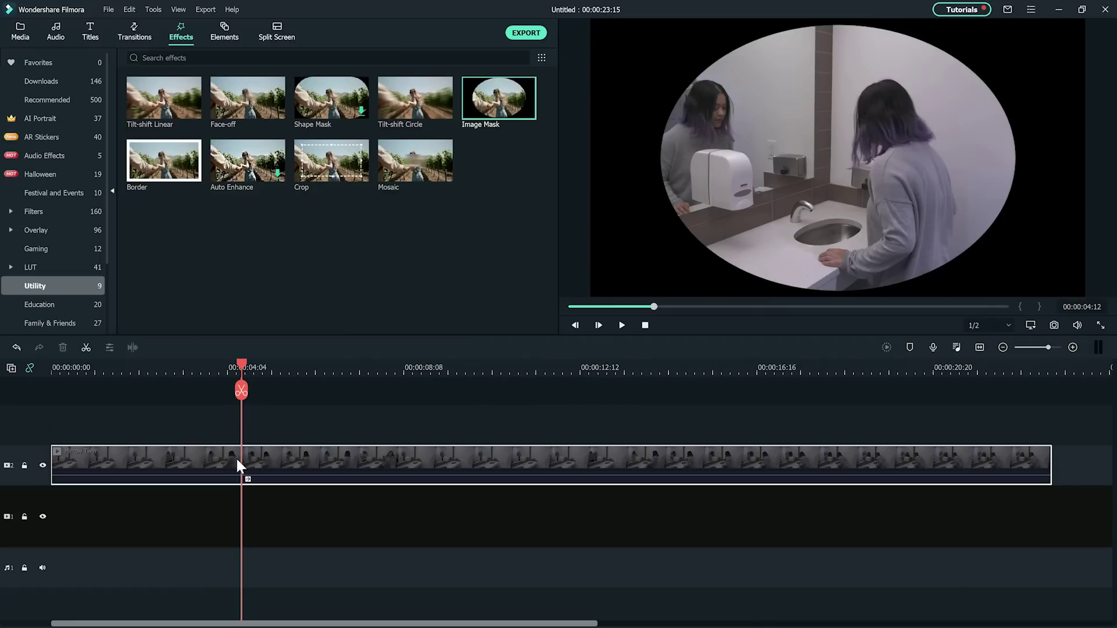
pyautogui.doubleClick(287, 464)
# - Shape an inverted, feathered circle mask over the mirror and move the playhead to about 9 seconds
pyautogui.moveTo(281, 153); pyautogui.dragTo(250, 153)
pyautogui.moveTo(281, 176); pyautogui.dragTo(307, 177)
pyautogui.scroll(2, 377, 292)
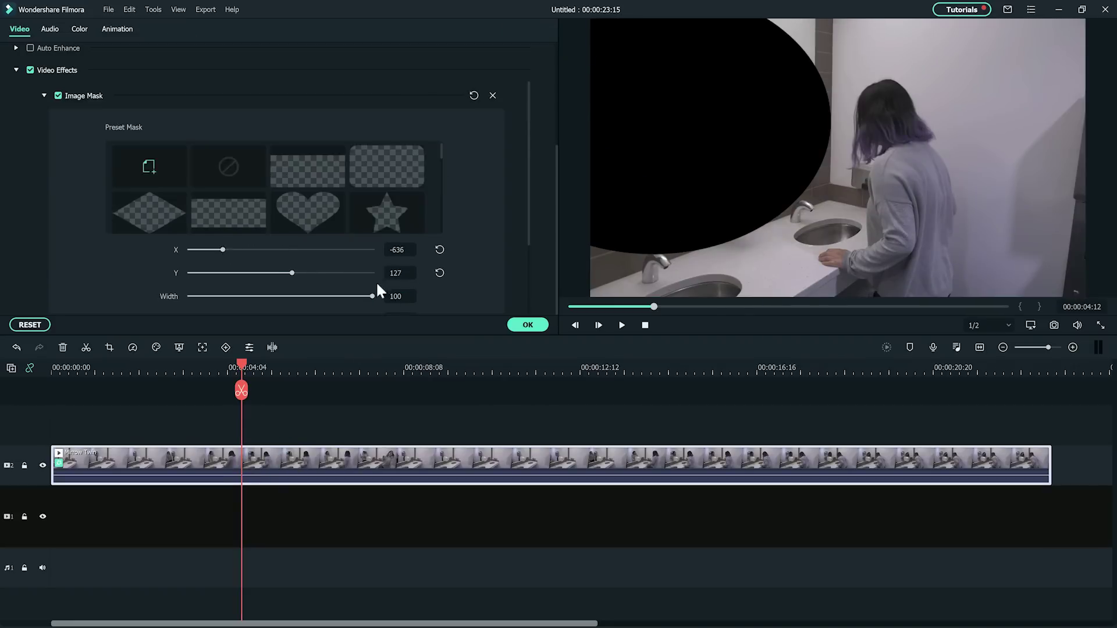
pyautogui.moveTo(372, 296); pyautogui.dragTo(302, 276)
pyautogui.scroll(-2, 302, 277)
pyautogui.moveTo(238, 150); pyautogui.dragTo(233, 160)
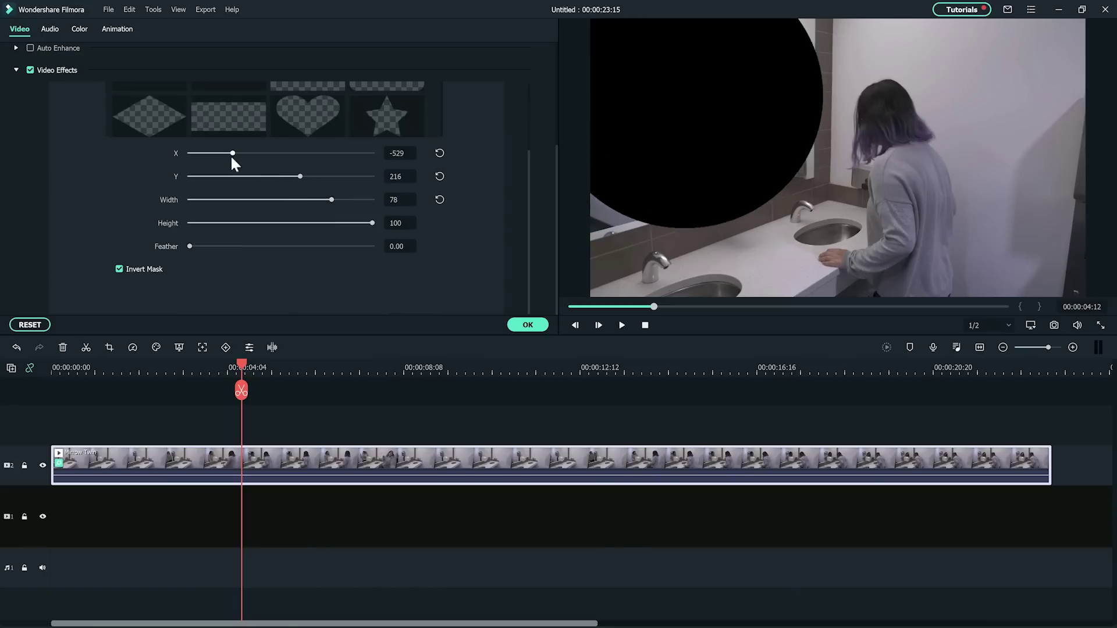
pyautogui.scroll(3, 440, 252)
pyautogui.scroll(-2, 439, 252)
pyautogui.moveTo(309, 259); pyautogui.dragTo(393, 258)
pyautogui.scroll(-2, 193, 243)
pyautogui.moveTo(242, 390); pyautogui.dragTo(460, 397)
# - Delete the masked clip's tail, then add a second Mirrow Twin on track 1, trimmed at about 10 seconds
pyautogui.press('Delete')
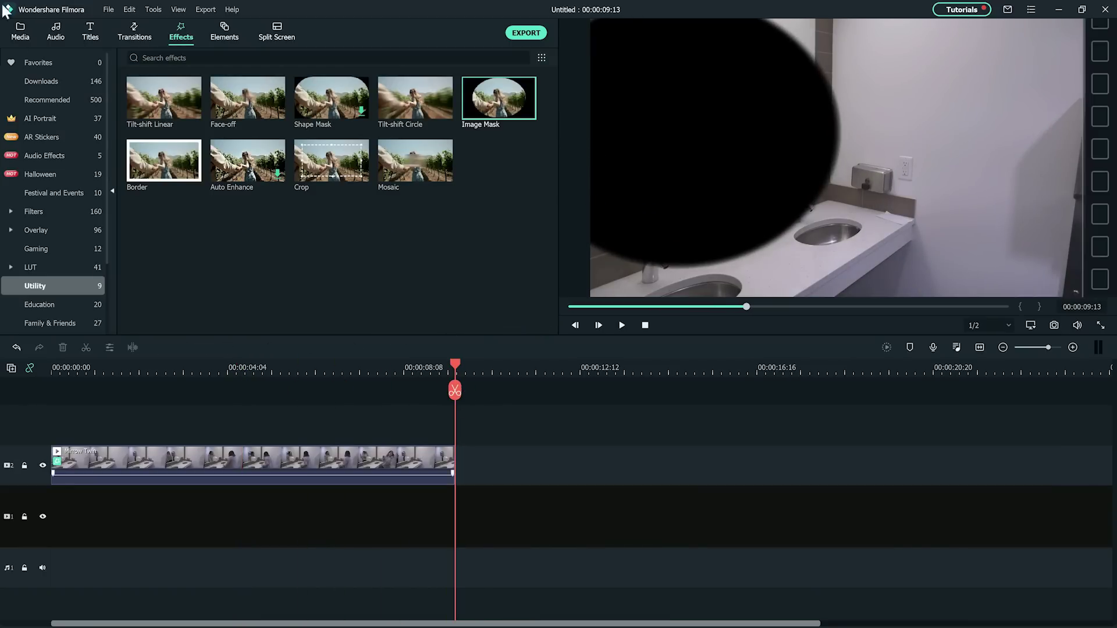
pyautogui.click(20, 30)
pyautogui.moveTo(241, 113); pyautogui.dragTo(125, 526)
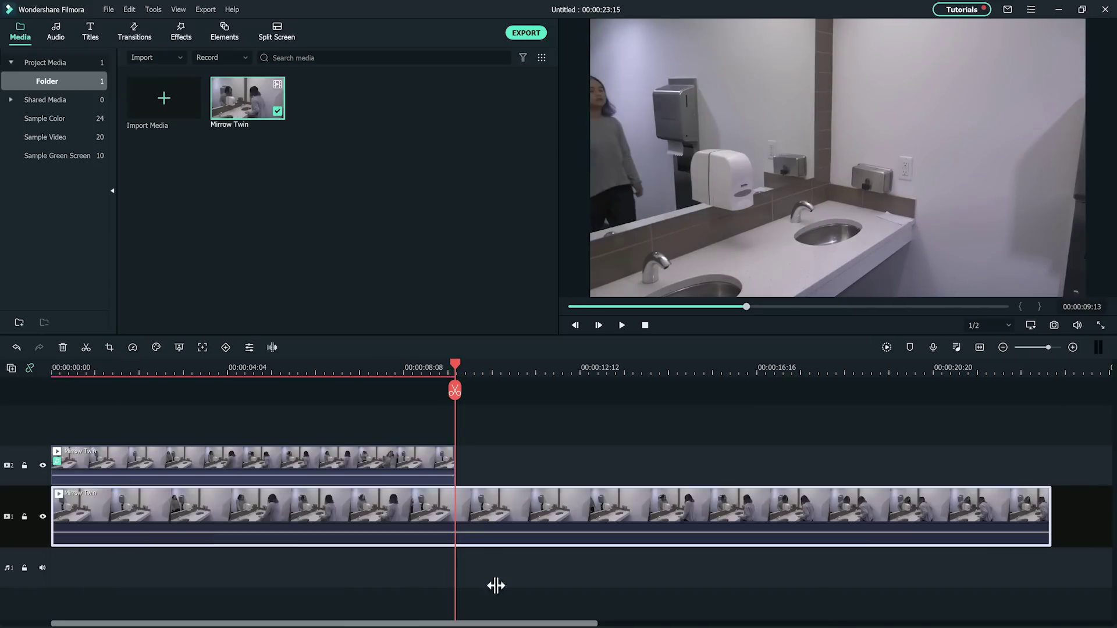
pyautogui.moveTo(617, 394); pyautogui.dragTo(507, 397)
pyautogui.click(507, 392)
pyautogui.press('Delete')
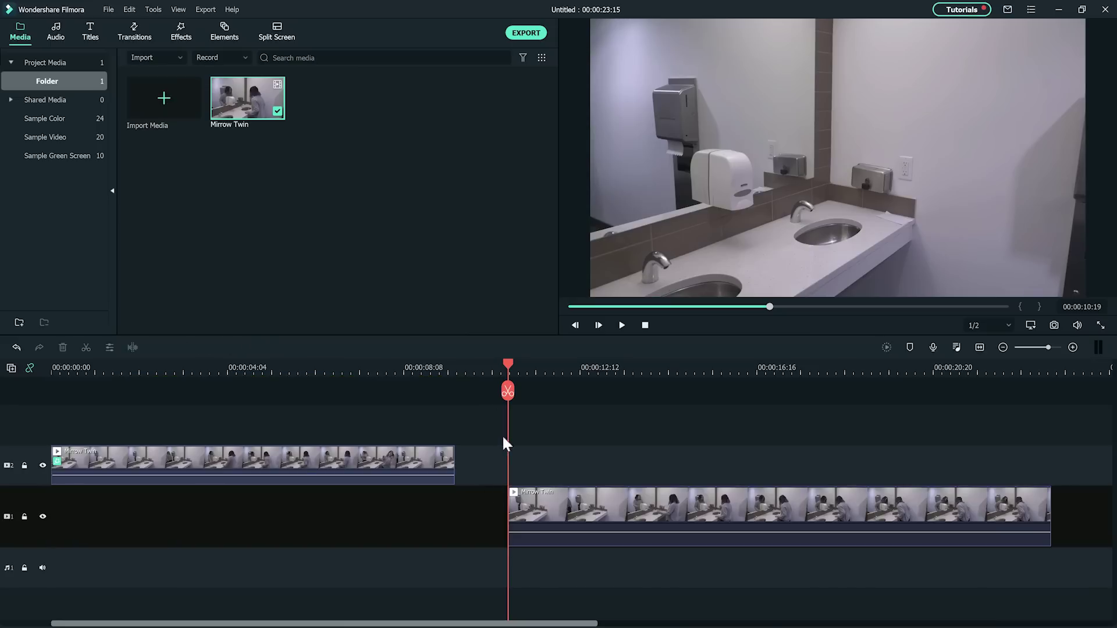
# - Move the lower copy to the start, offset it slightly later, and play back the twin effect
pyautogui.moveTo(590, 382); pyautogui.dragTo(1010, 391)
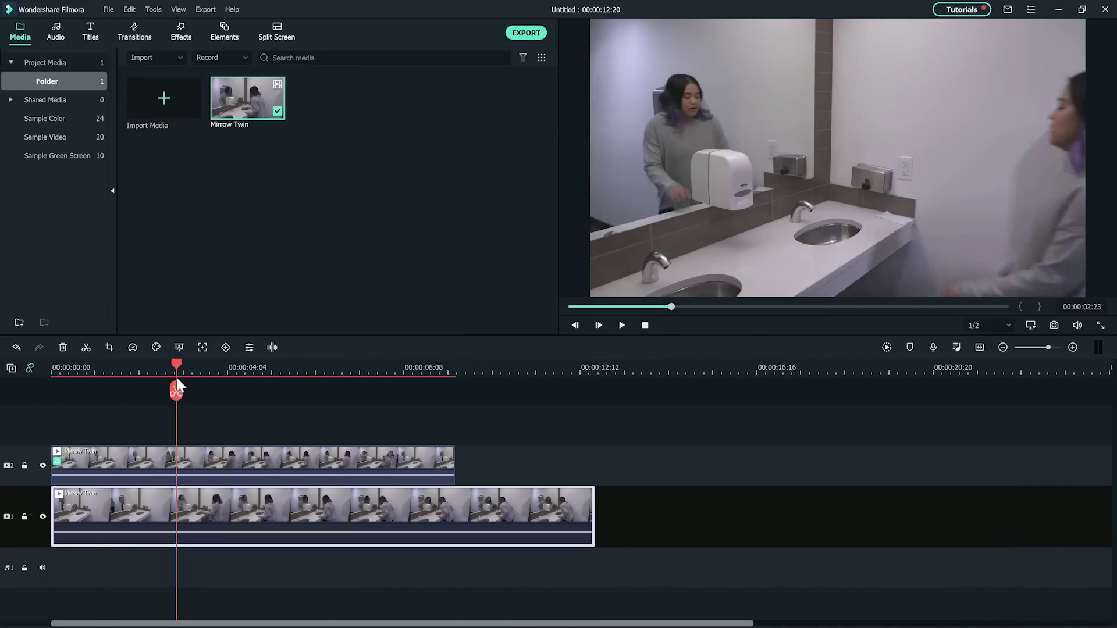
pyautogui.moveTo(231, 464)
pyautogui.mouseDown()
pyautogui.moveTo(262, 464)
pyautogui.moveTo(230, 464)
pyautogui.mouseUp()
pyautogui.moveTo(332, 516); pyautogui.dragTo(359, 516)
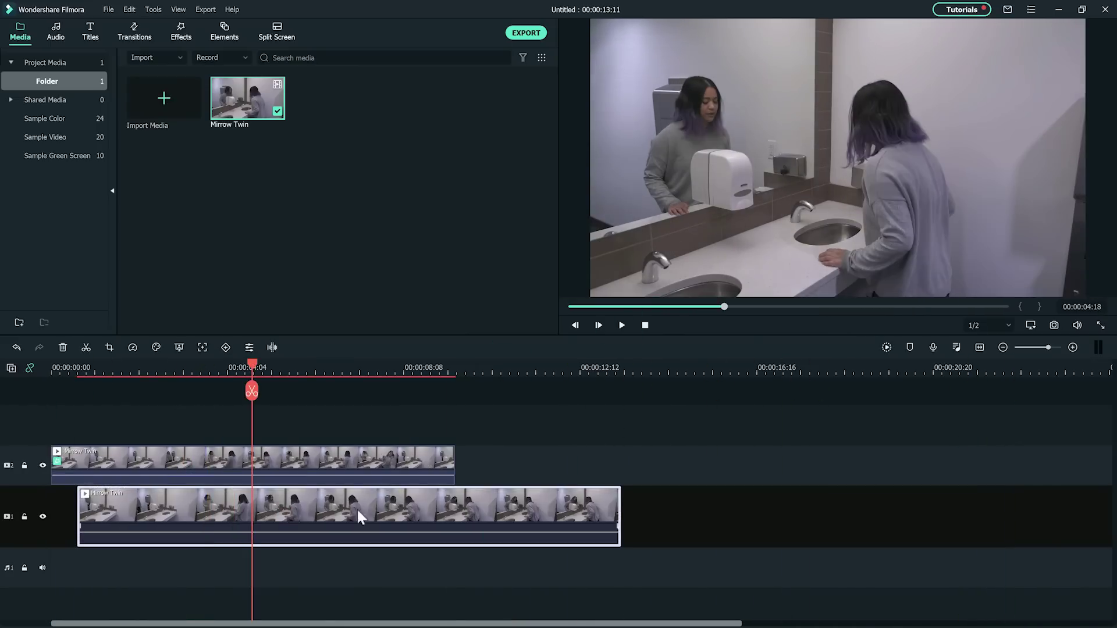
pyautogui.scroll(2, 173, 373)
pyautogui.click(187, 368)
pyautogui.press('space')
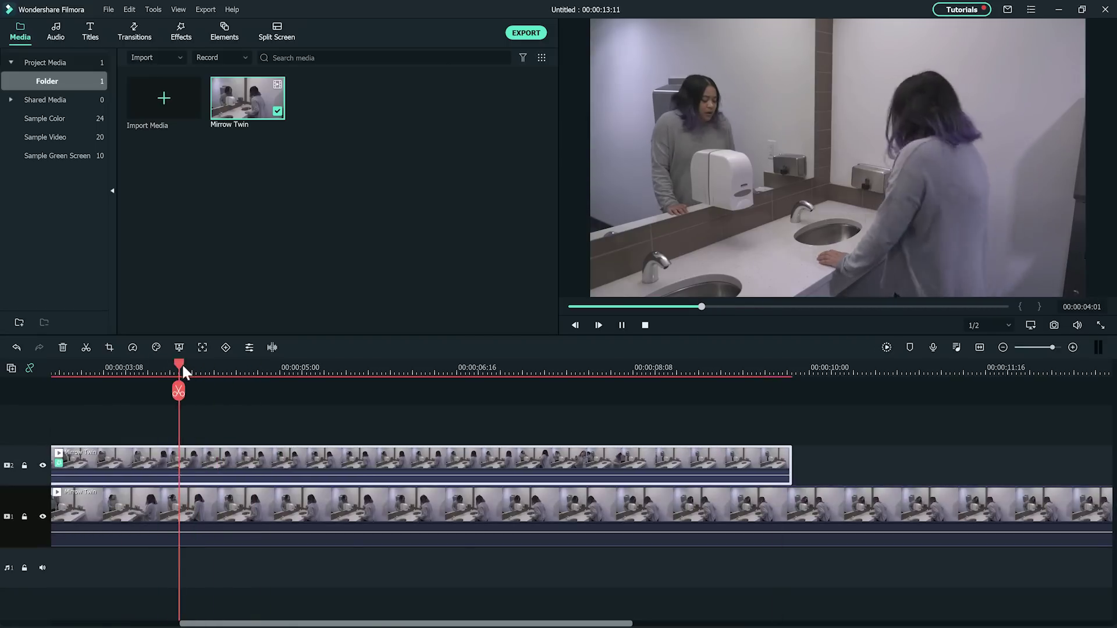
pyautogui.click(621, 325)
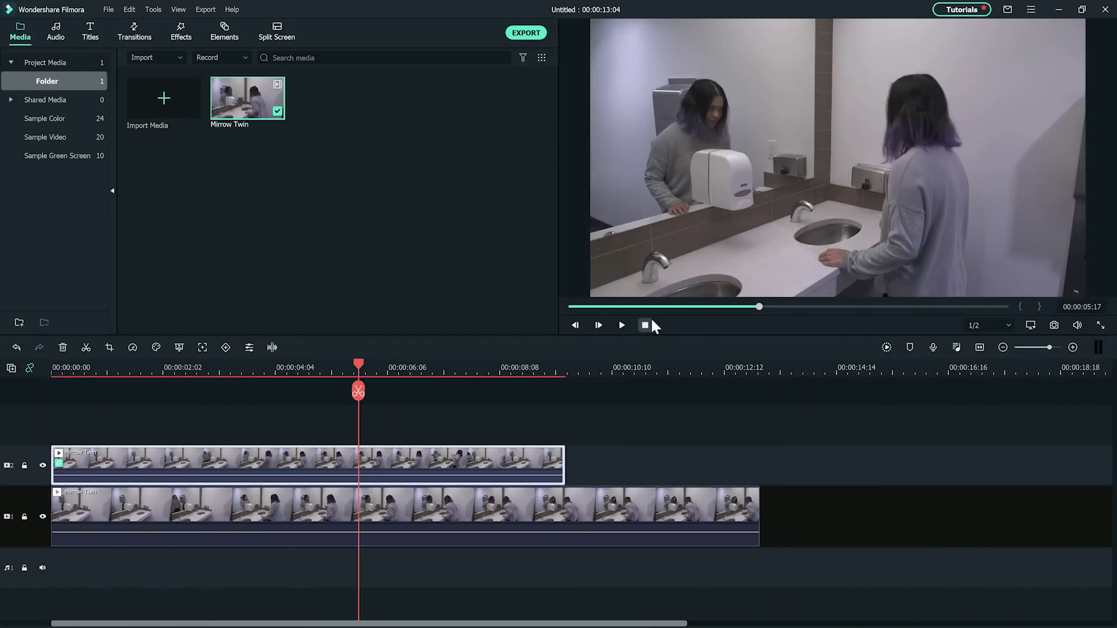